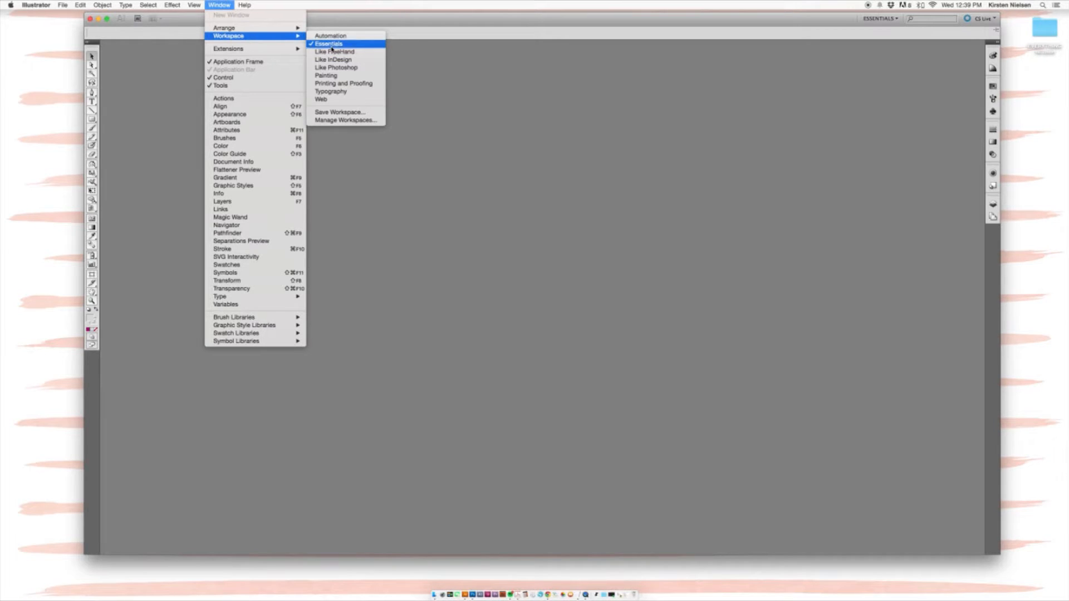
Step: Switch Illustrator to the Essentials workspace layout
click(331, 47)
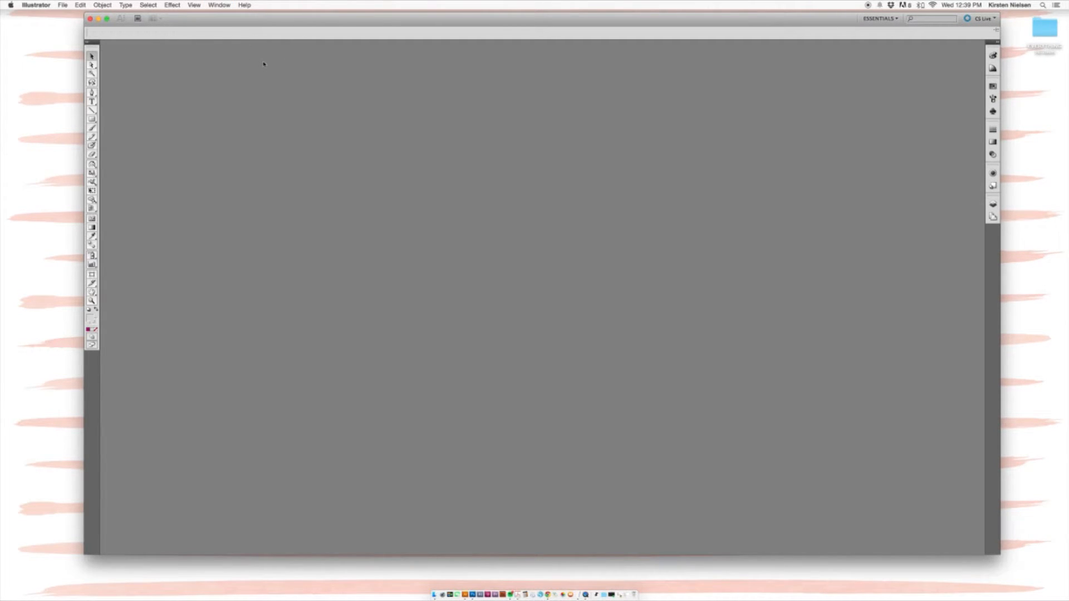
click(63, 5)
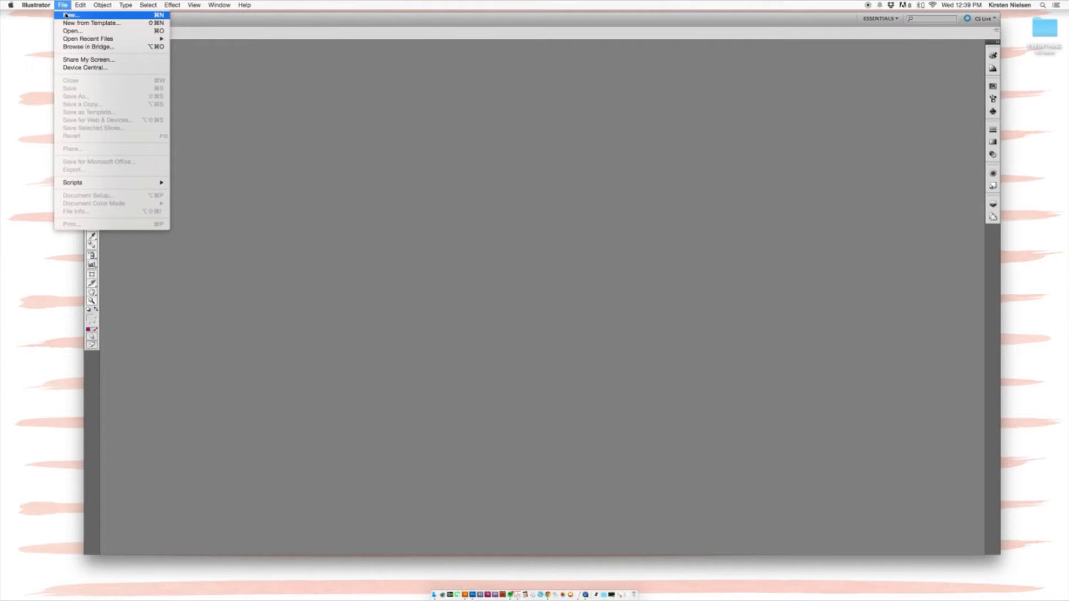
Step: Start a new document named 'West End Girl Logo' at Letter size, measured in inches
click(66, 15)
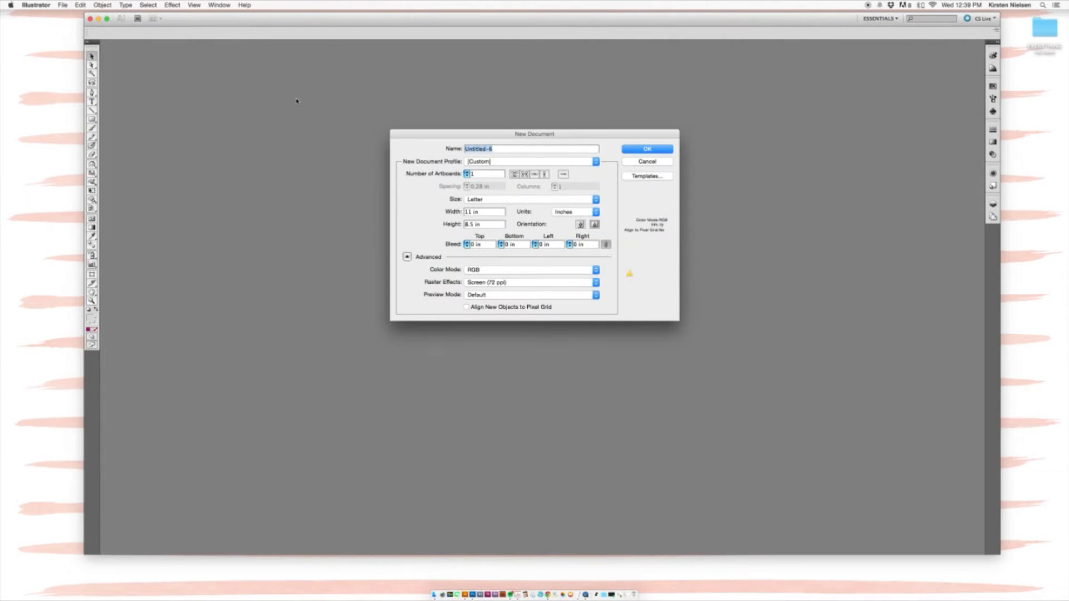
click(503, 149)
key(BackSpace)
key(BackSpace)
key(BackSpace)
key(BackSpace)
key(BackSpace)
key(BackSpace)
key(BackSpace)
key(BackSpace)
text(West End Girl Logo)
click(504, 201)
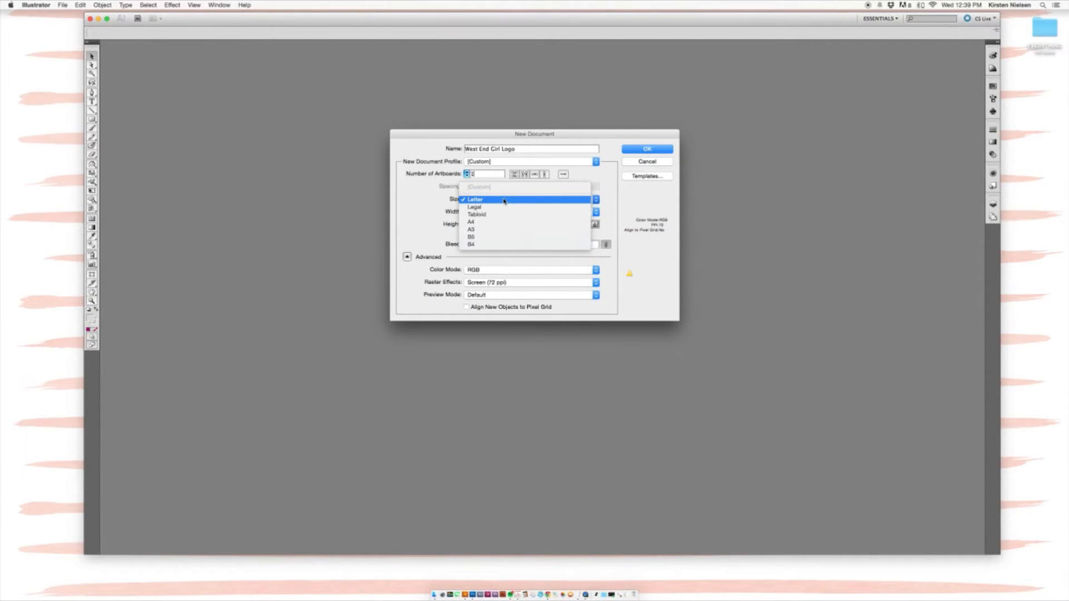
click(504, 201)
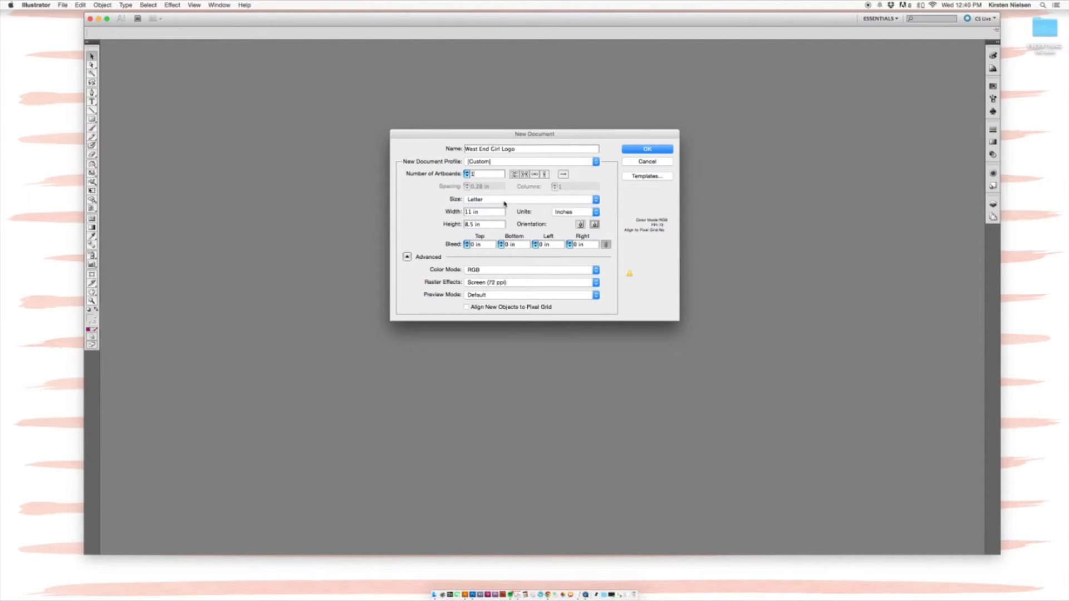
click(595, 214)
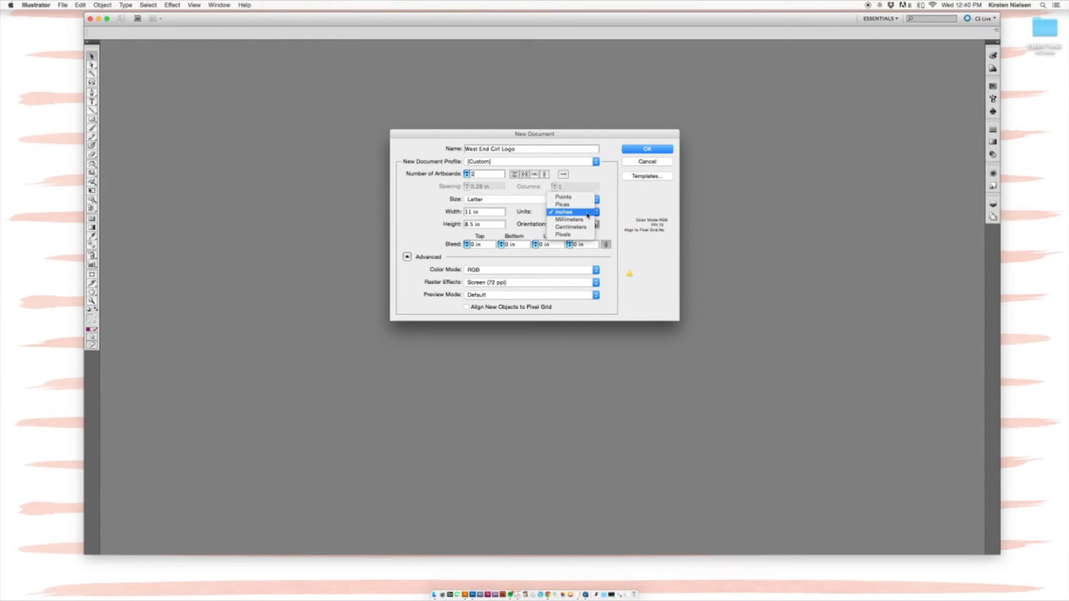
click(564, 212)
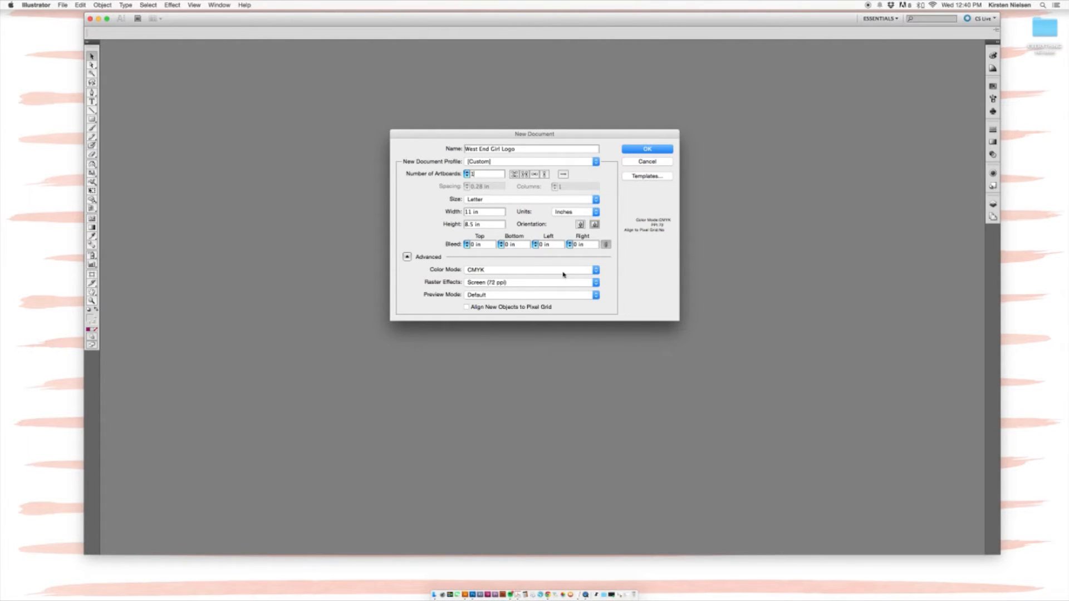
Step: Set color mode to RGB, keep raster effects at Screen (72 ppi), and create the document
click(595, 273)
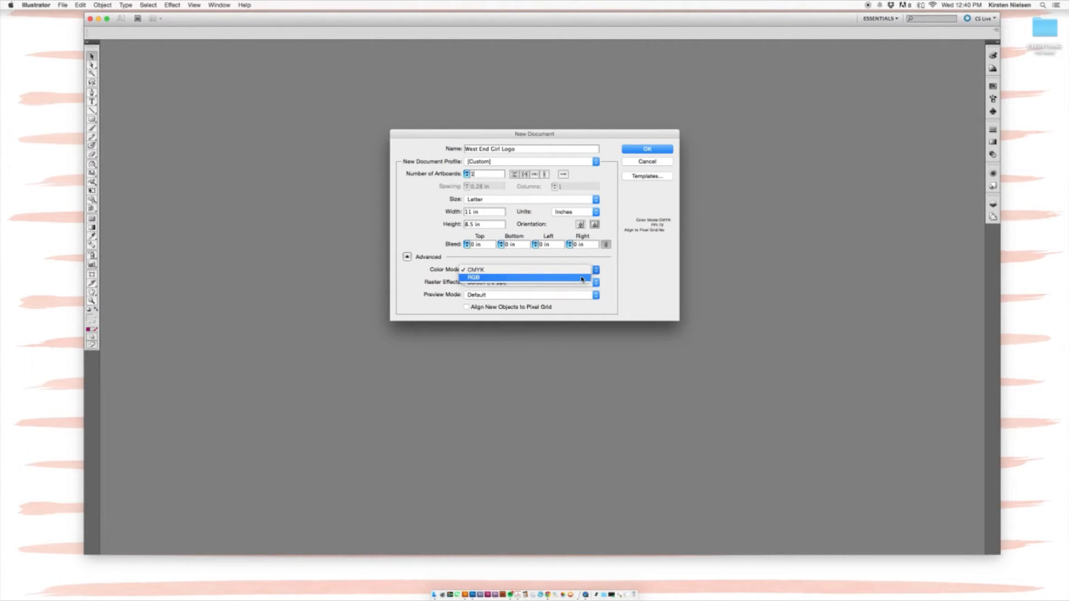
click(582, 279)
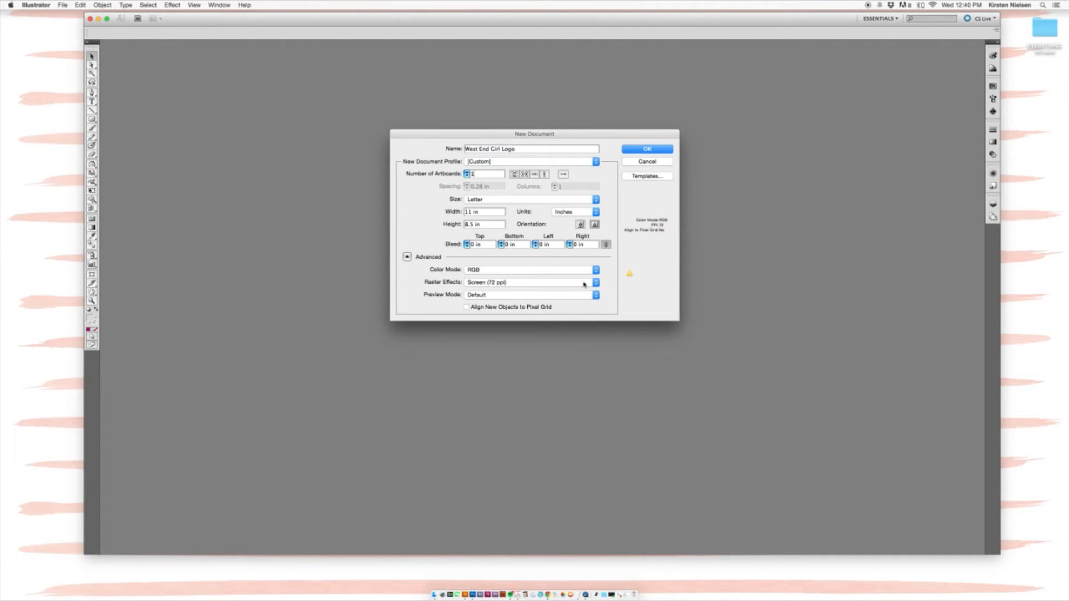
click(595, 285)
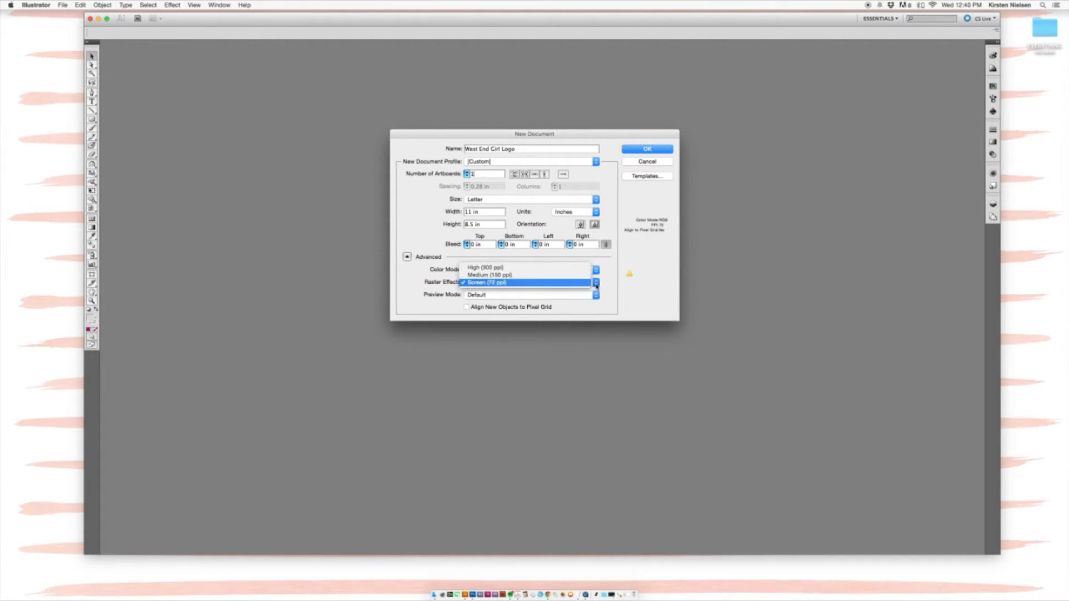
click(595, 285)
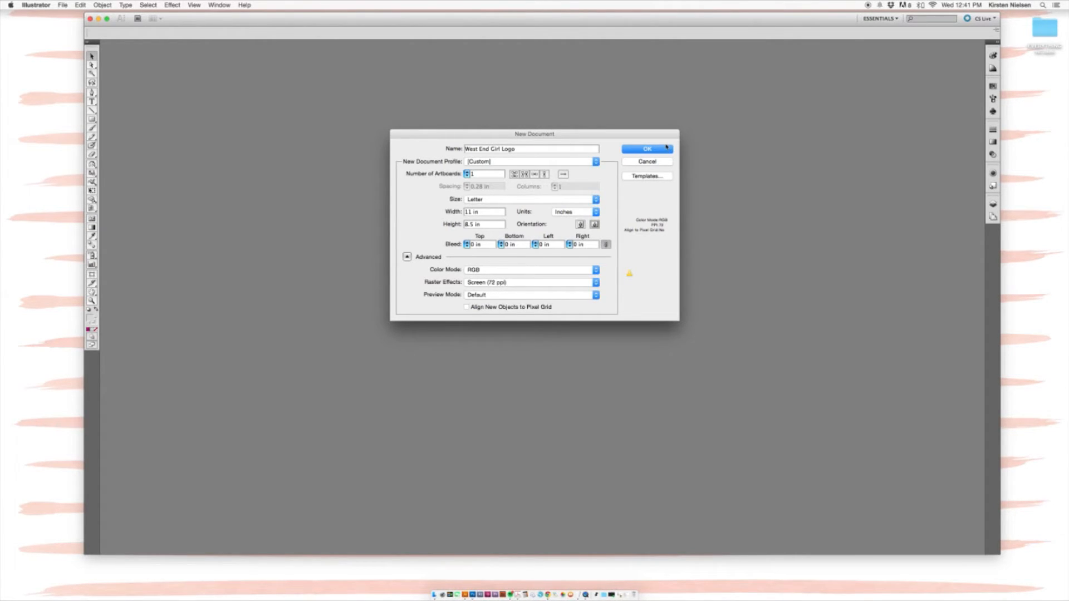
click(647, 149)
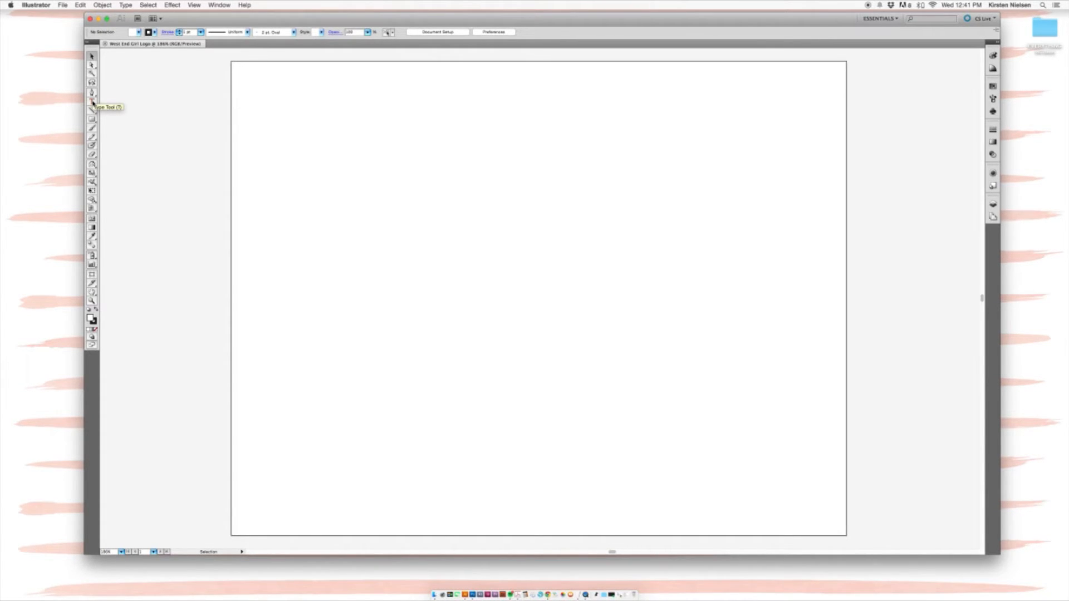
Step: Select the Type Tool to add text
click(93, 102)
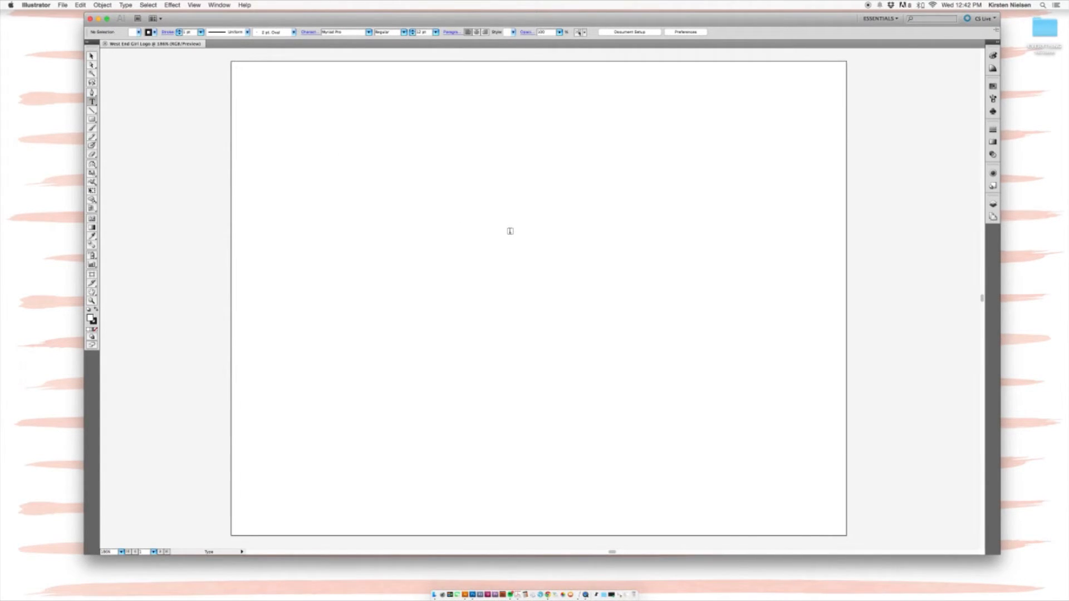
Step: Type 'West End Girl' near the upper middle of the artboard and select it
click(510, 231)
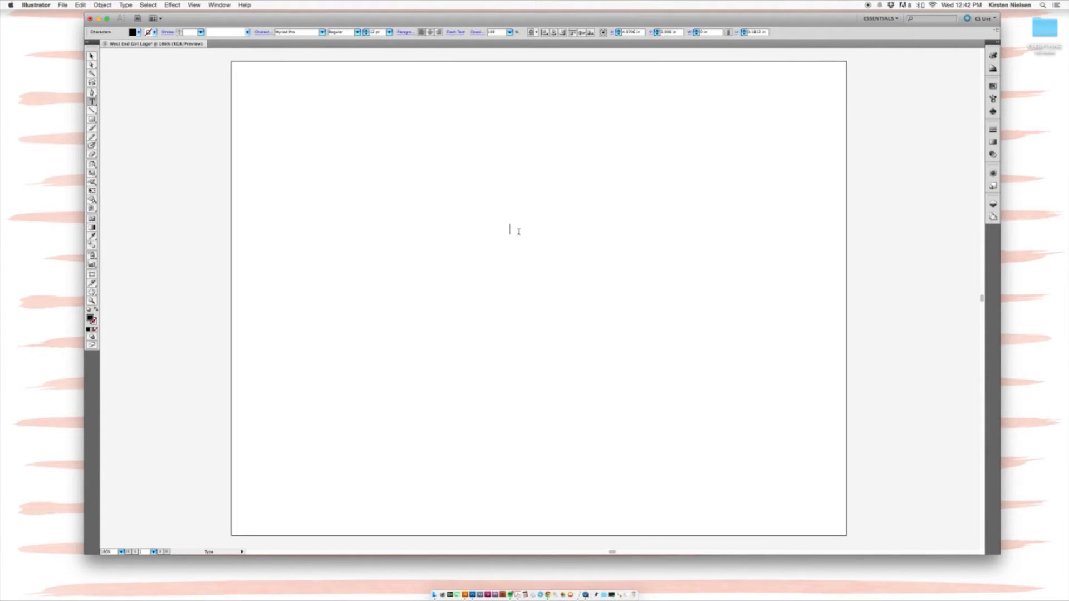
text(West End Girl)
drag(565, 230, 488, 226)
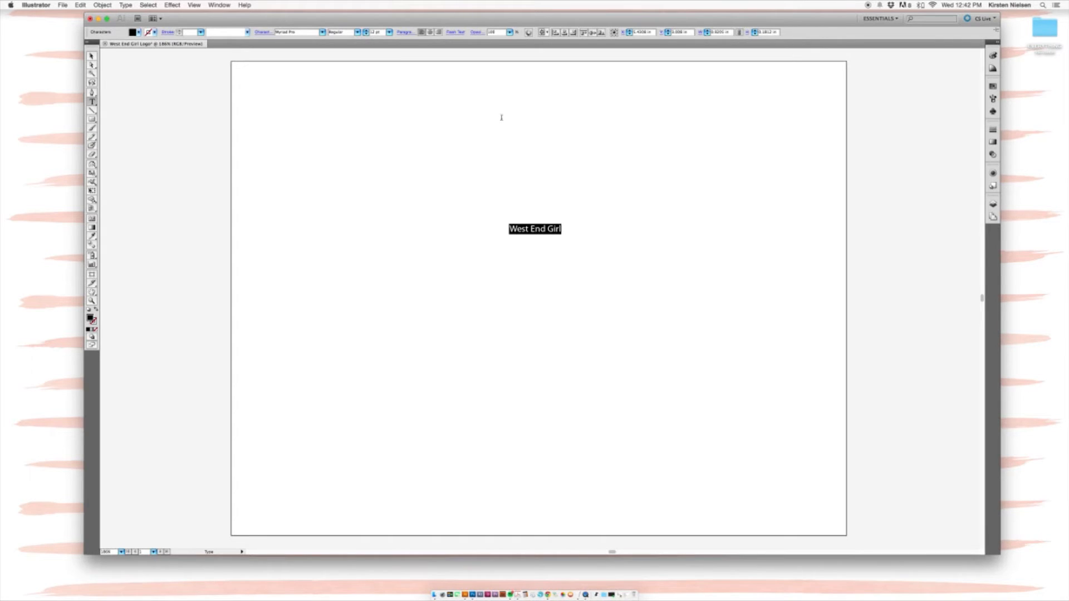
Step: Apply the Bombshell Pro script font to the selected text
click(321, 33)
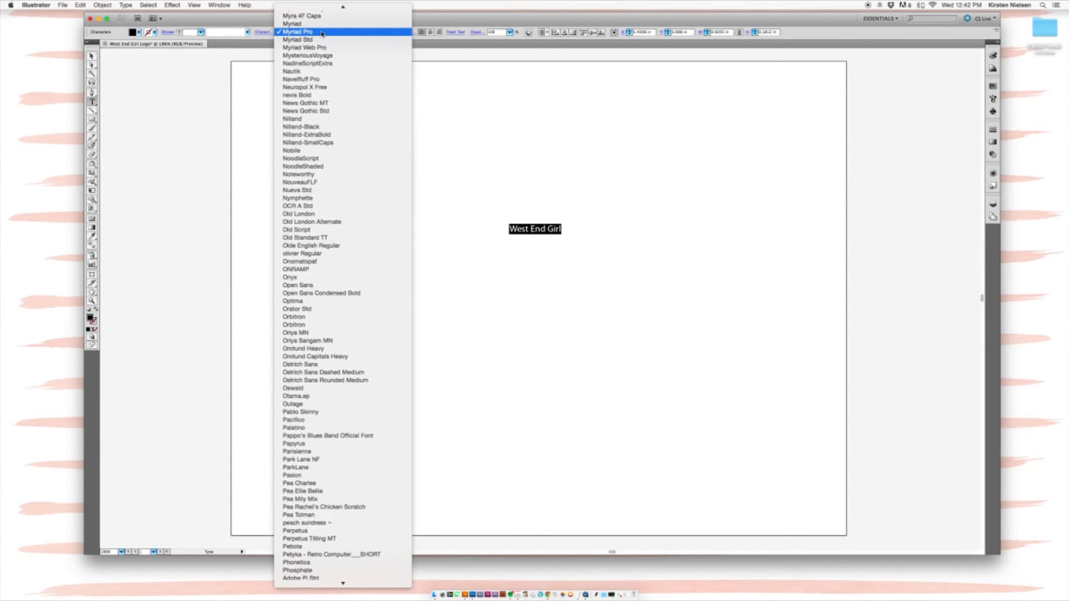
scroll(332, 142, up, 1)
scroll(332, 143, up, 20)
scroll(332, 143, up, 20)
scroll(332, 143, up, 20)
scroll(332, 143, up, 20)
scroll(332, 142, up, 20)
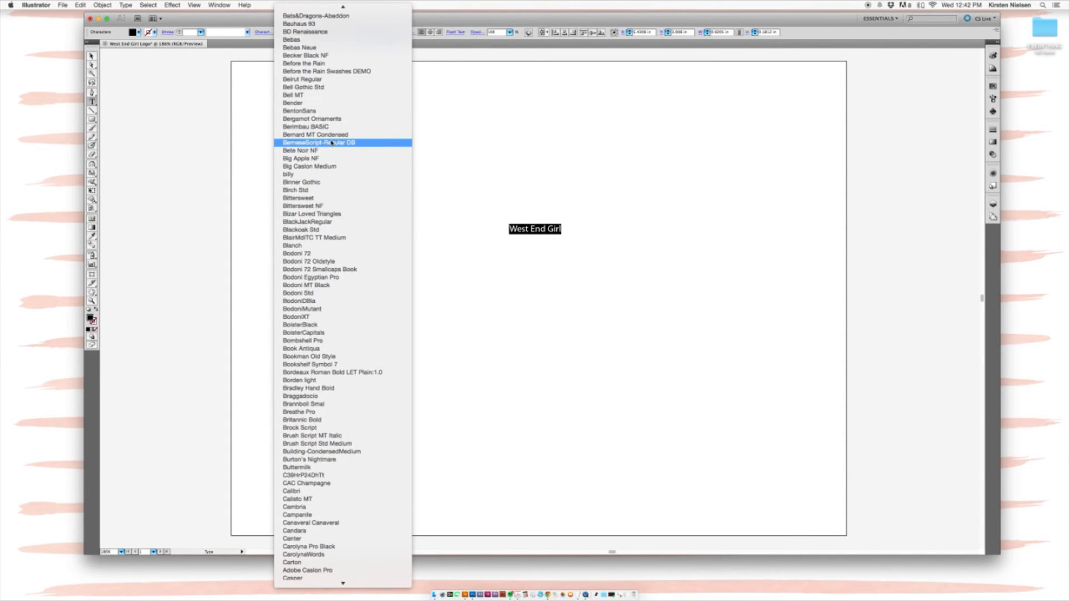
scroll(332, 142, down, 5)
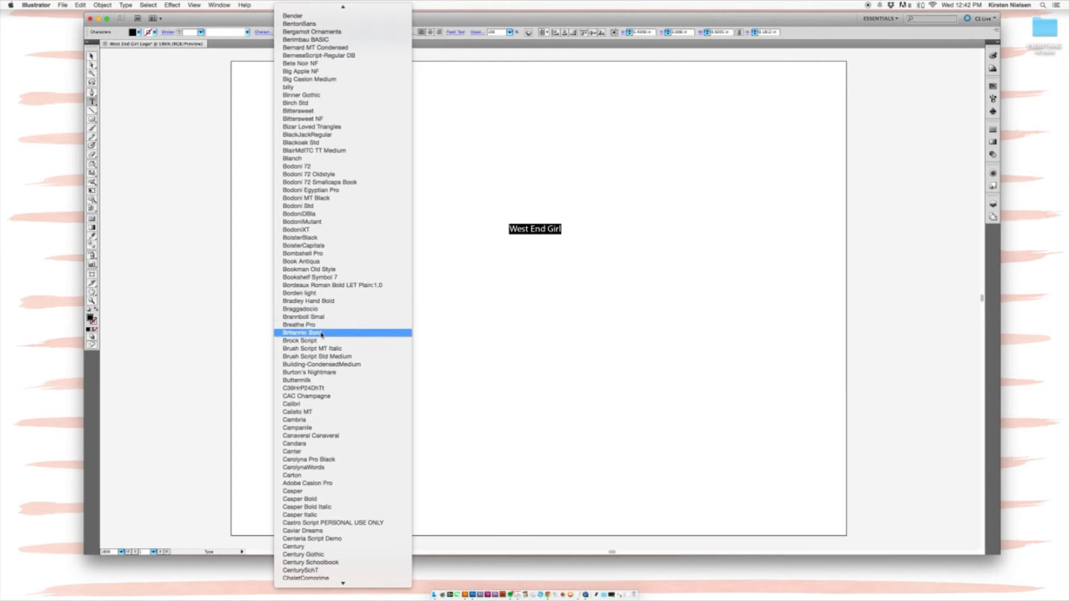
click(312, 253)
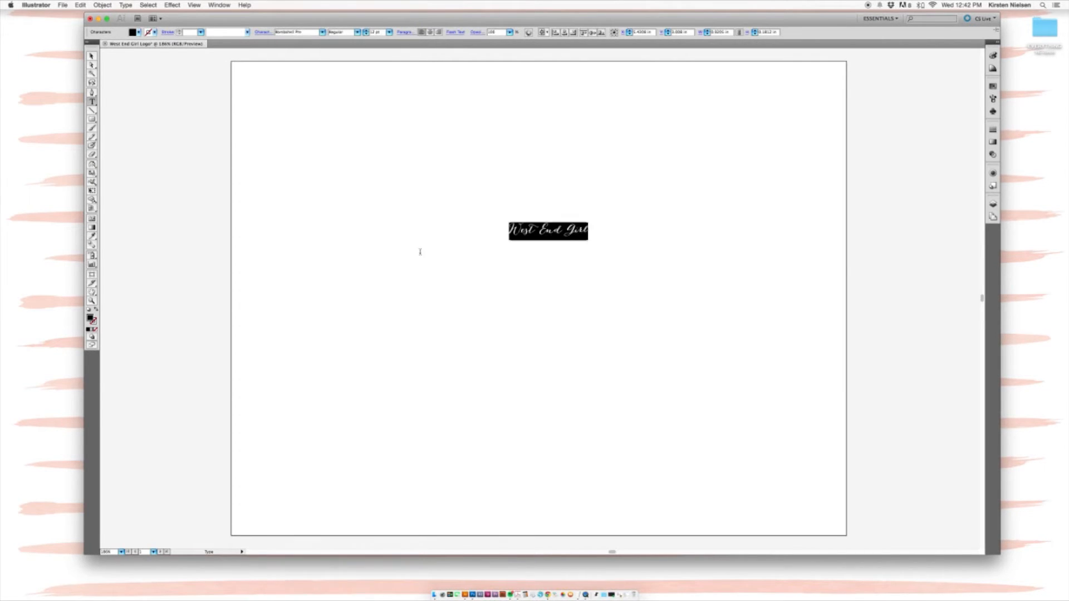
Step: Resize the West End Girl text to 50 pt, after trying 72 pt and 30 pt
click(604, 231)
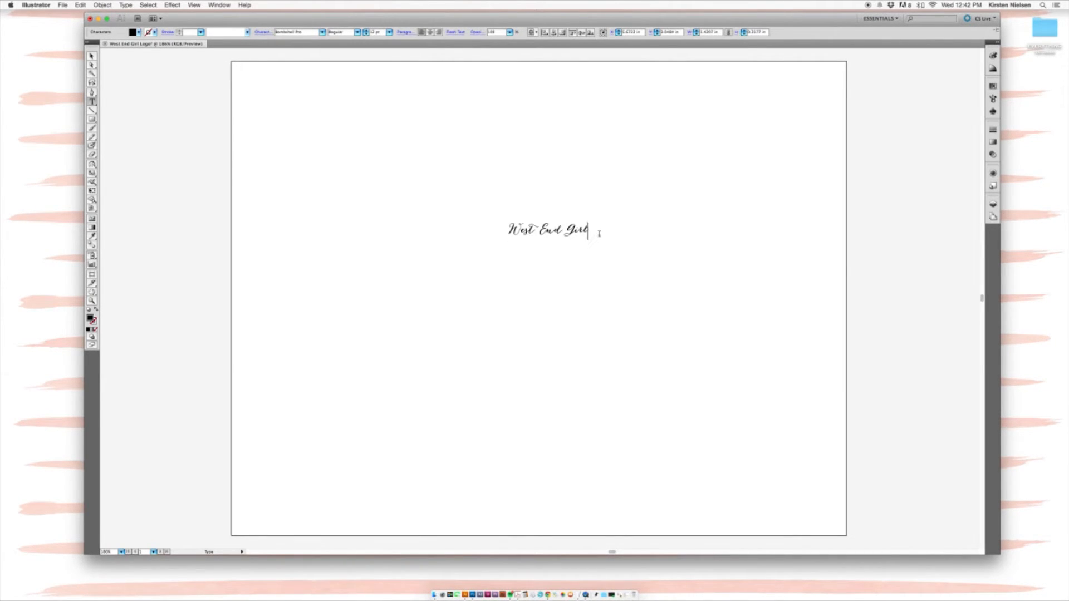
drag(599, 229, 475, 229)
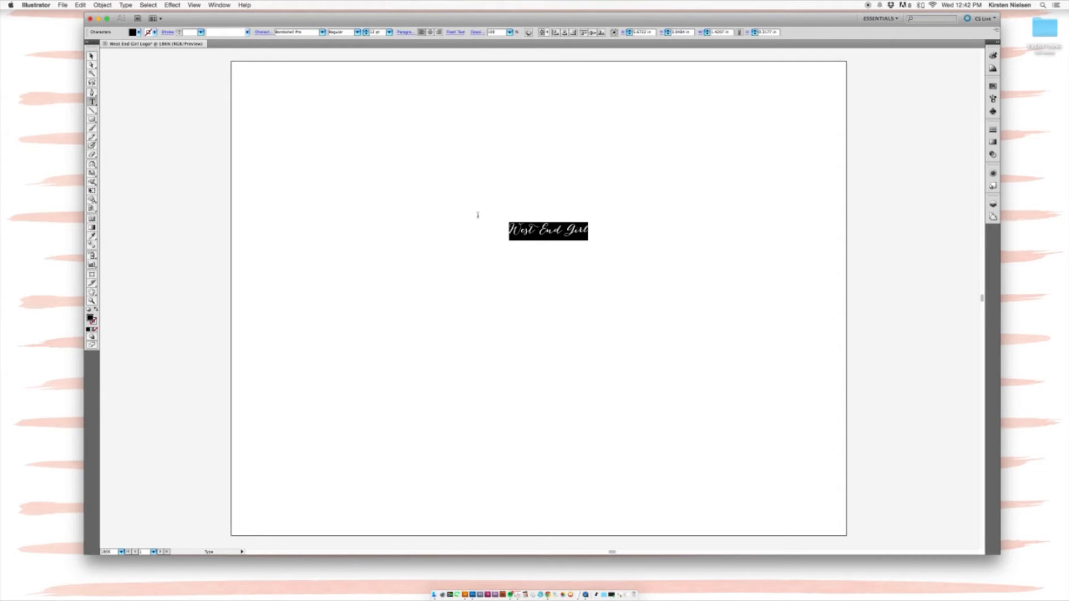
click(389, 34)
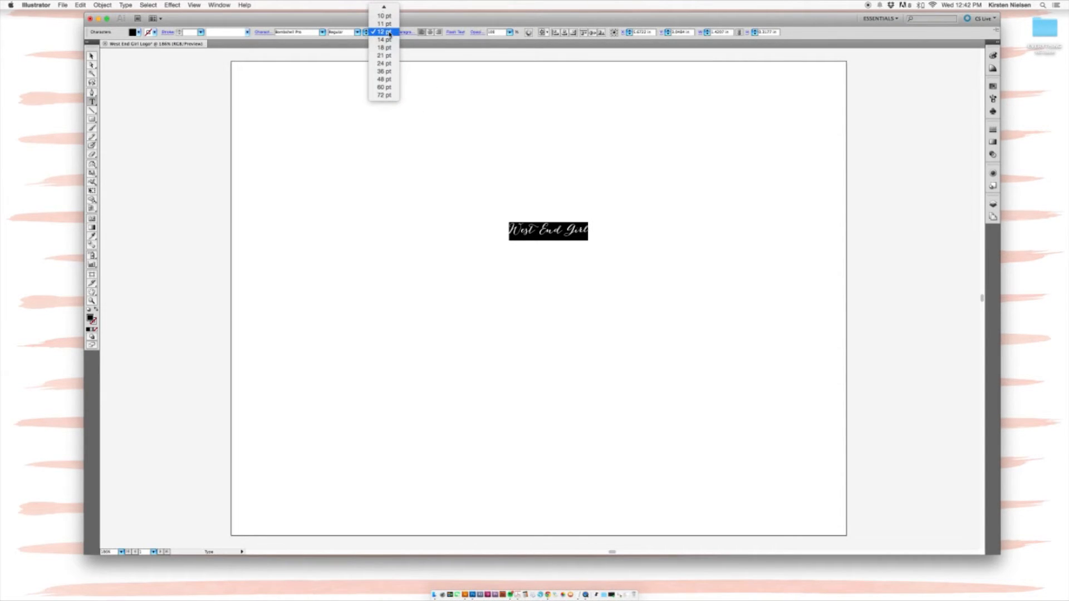
click(389, 97)
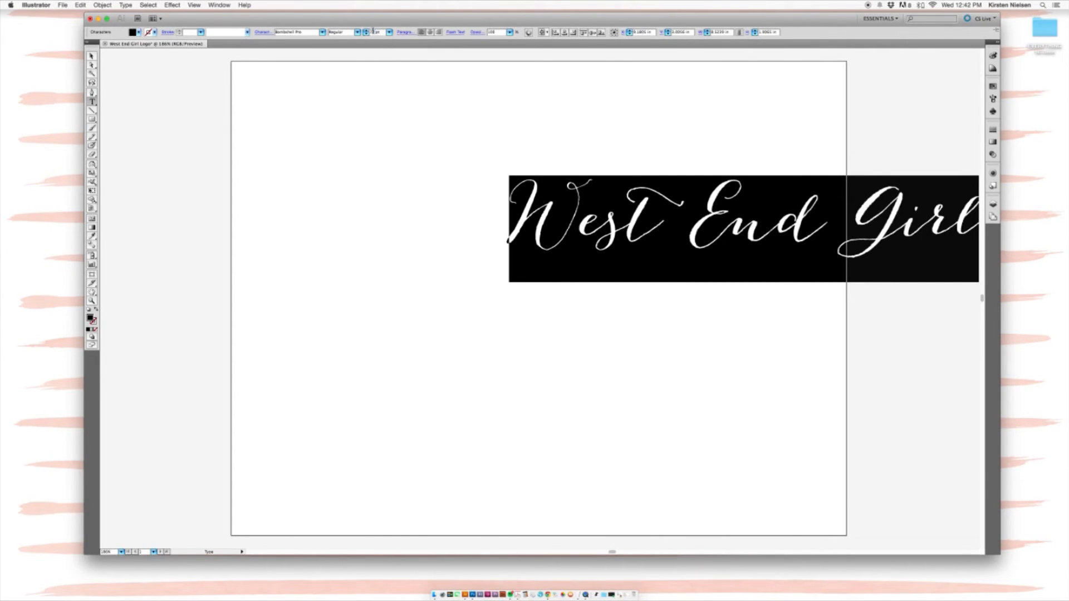
text(30)
key(Return)
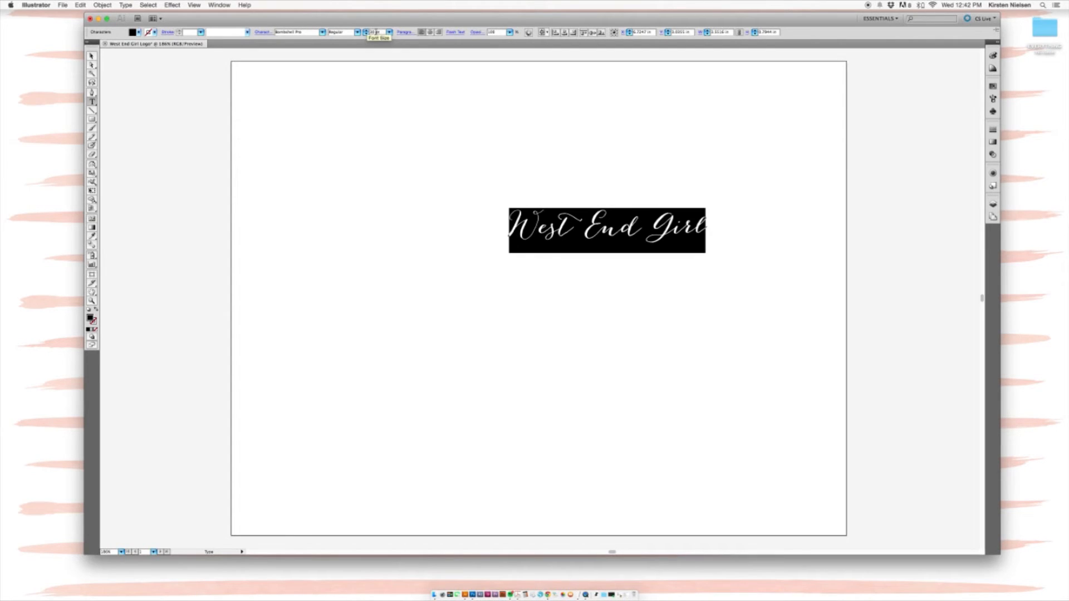
text(50)
key(Return)
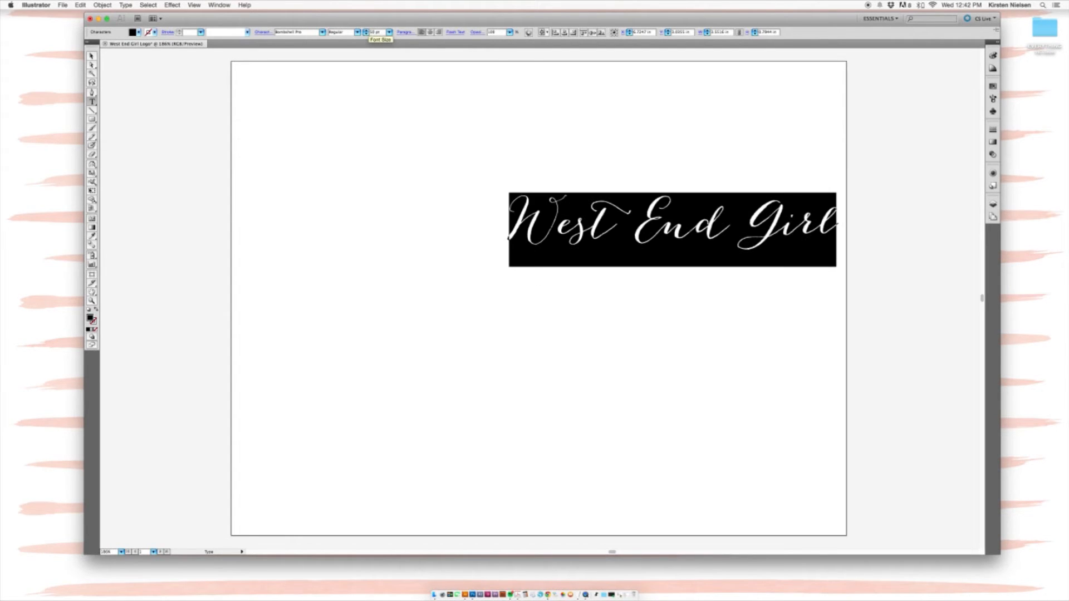
Step: Move the 50 pt West End Girl text to the centre of the artboard
key(Escape)
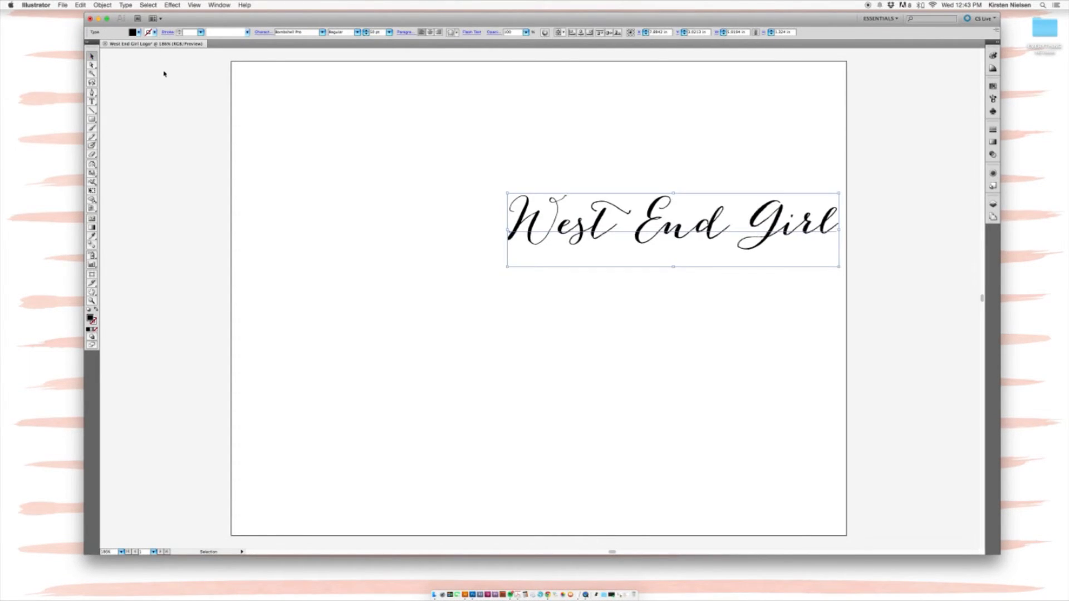
click(176, 77)
drag(652, 228, 533, 263)
click(566, 179)
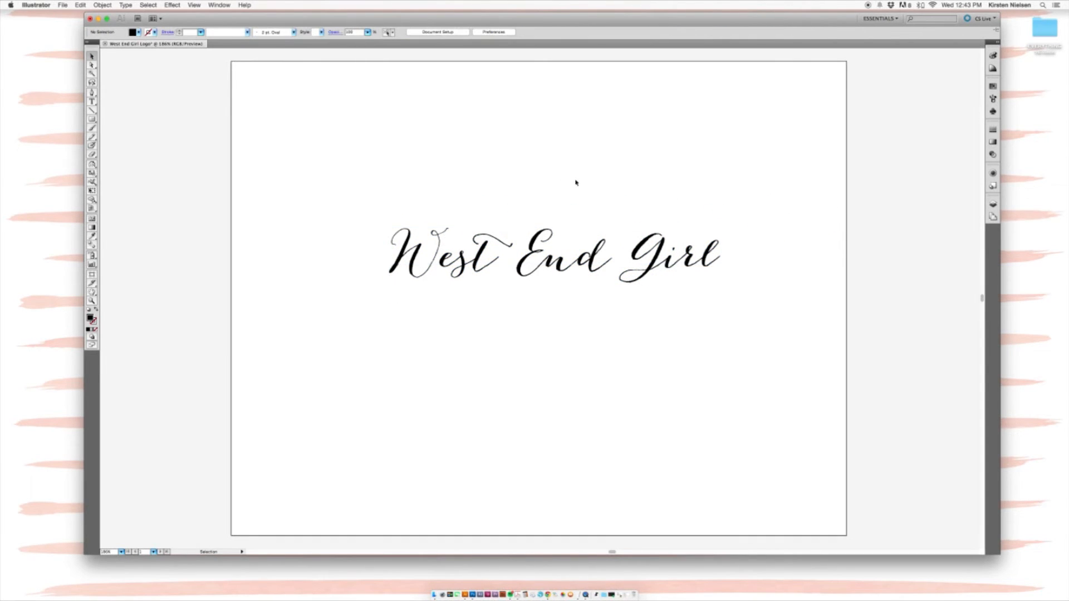
click(544, 236)
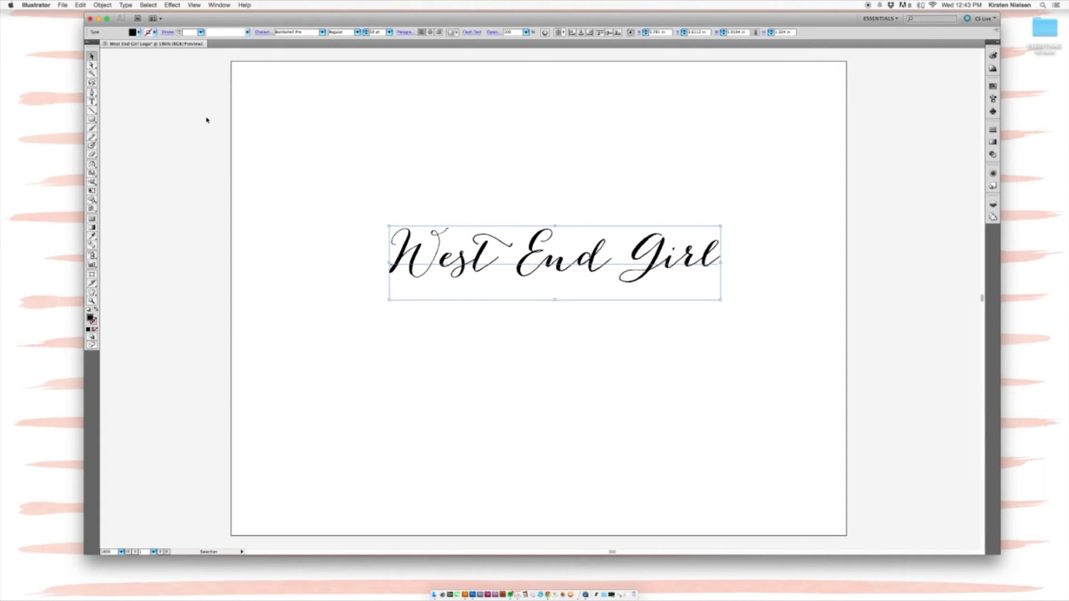
click(139, 32)
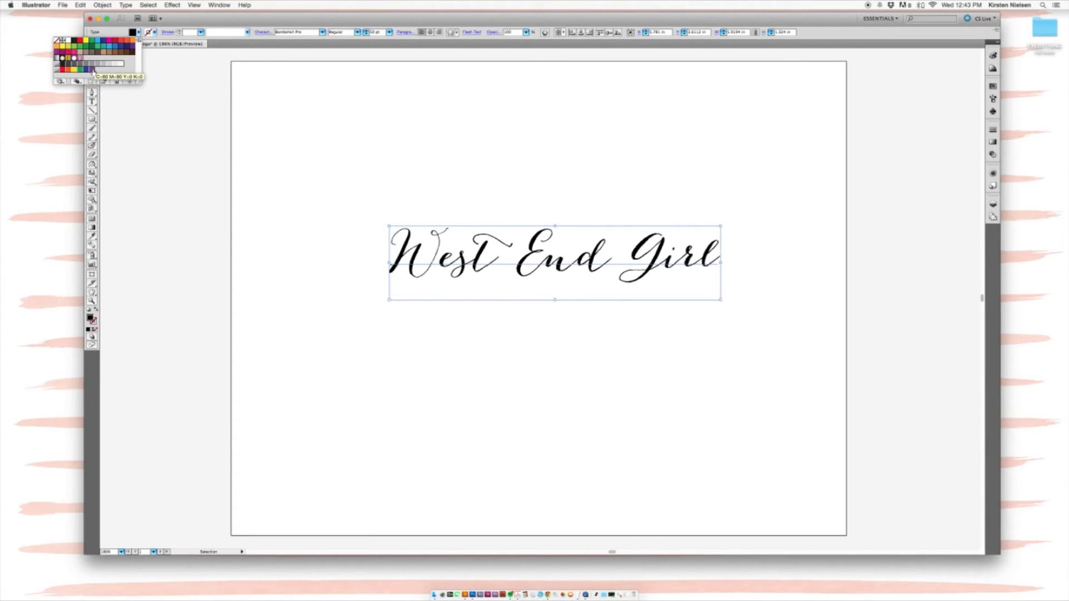
Step: Fill the text with the magenta swatch, then deepen it to hex AA046F in the Color Picker
click(111, 41)
click(556, 174)
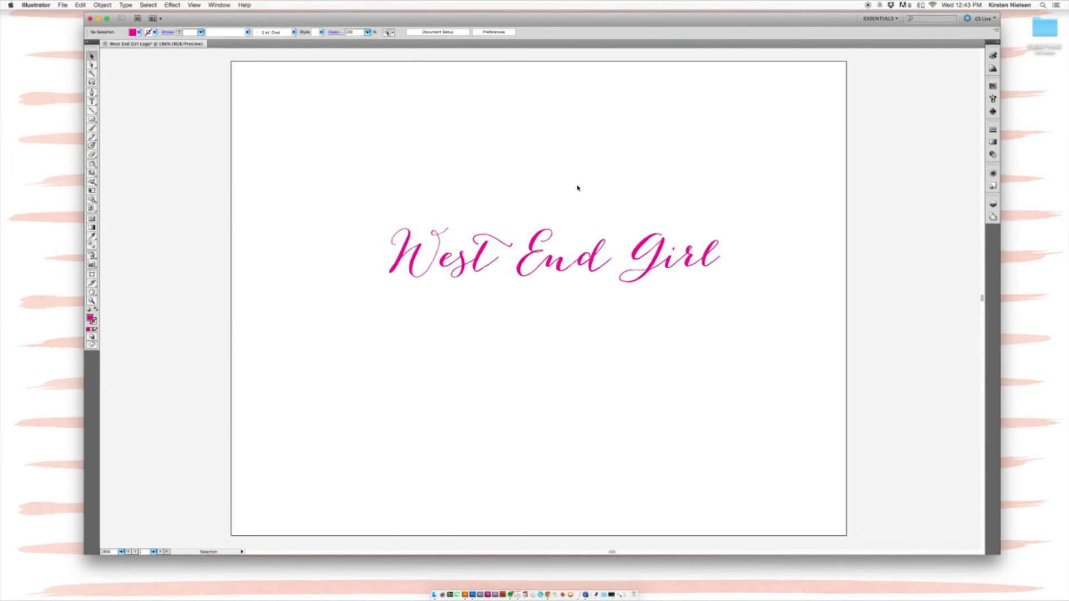
click(643, 283)
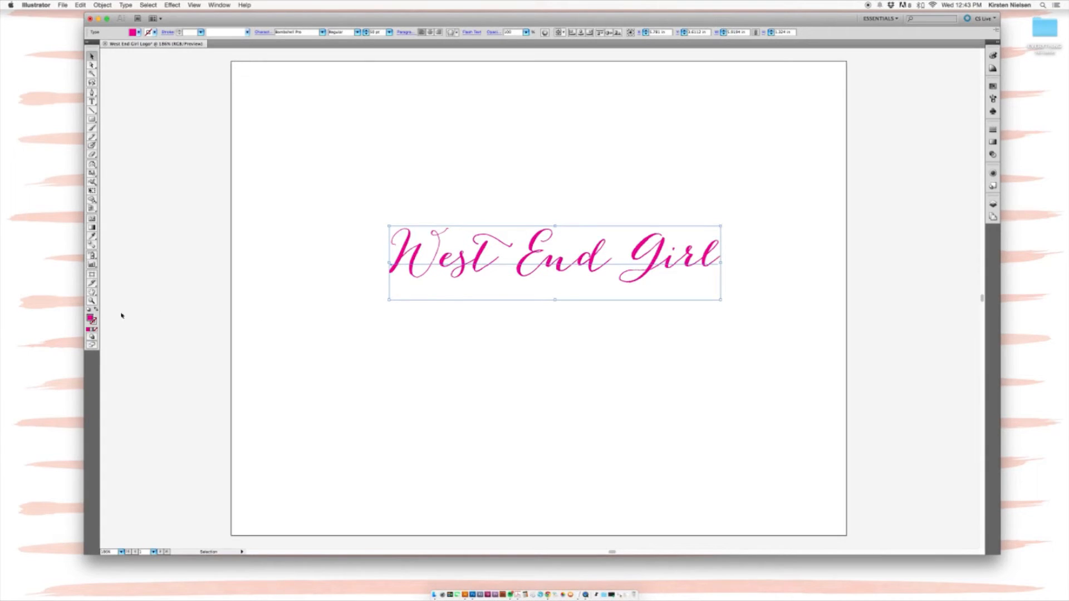
click(93, 321)
click(92, 322)
double_click(92, 321)
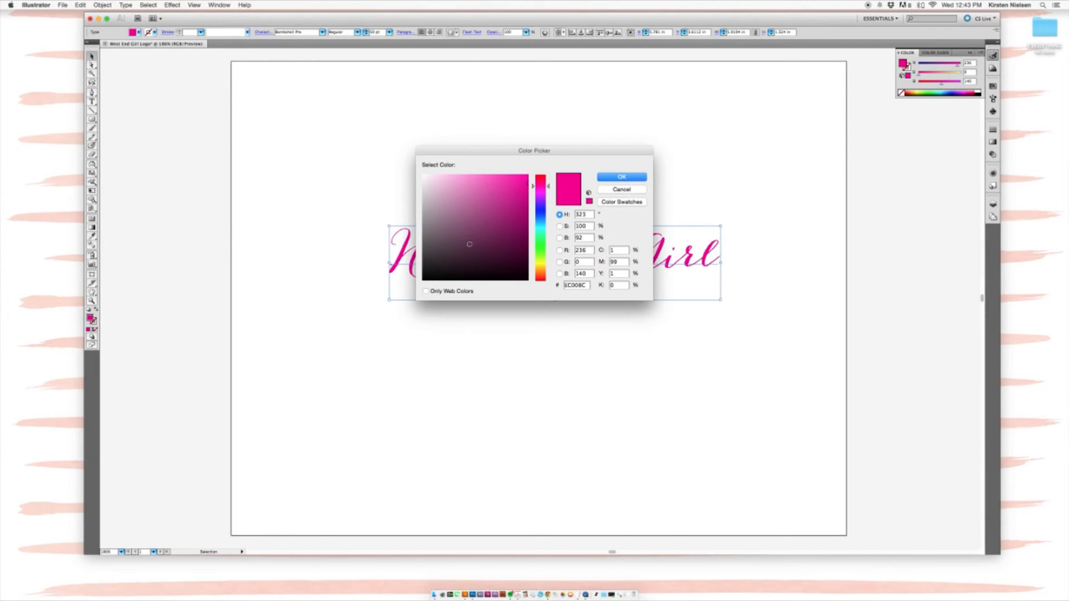
drag(506, 224, 526, 211)
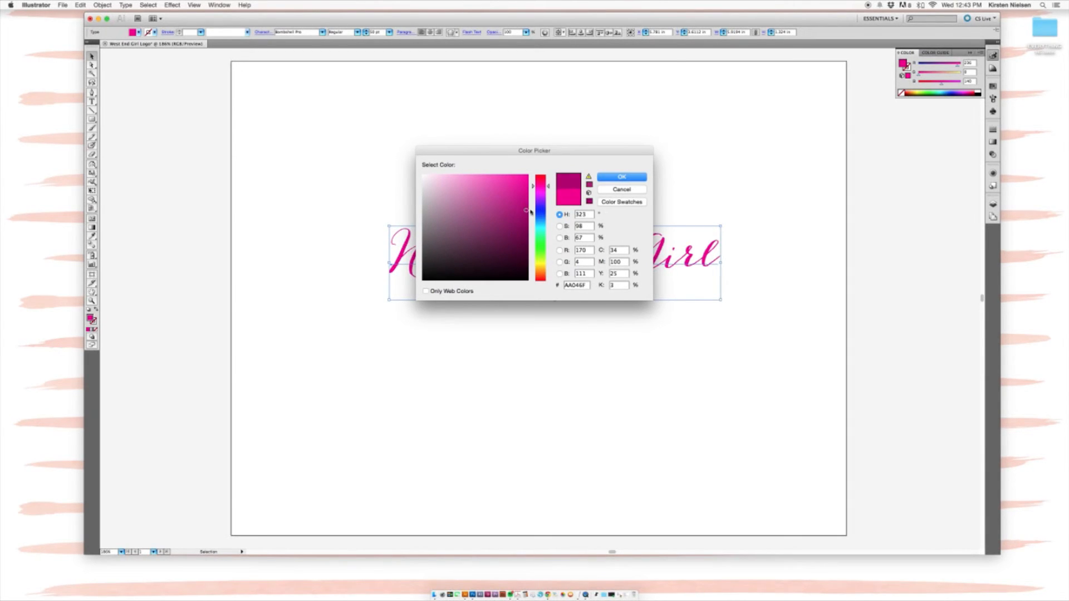
click(623, 177)
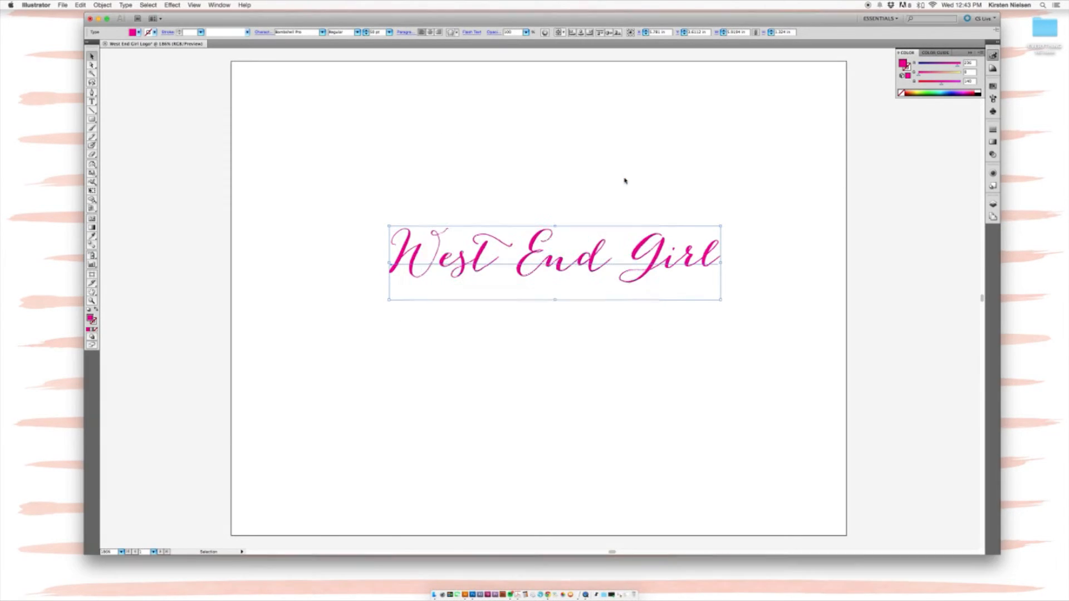
click(650, 175)
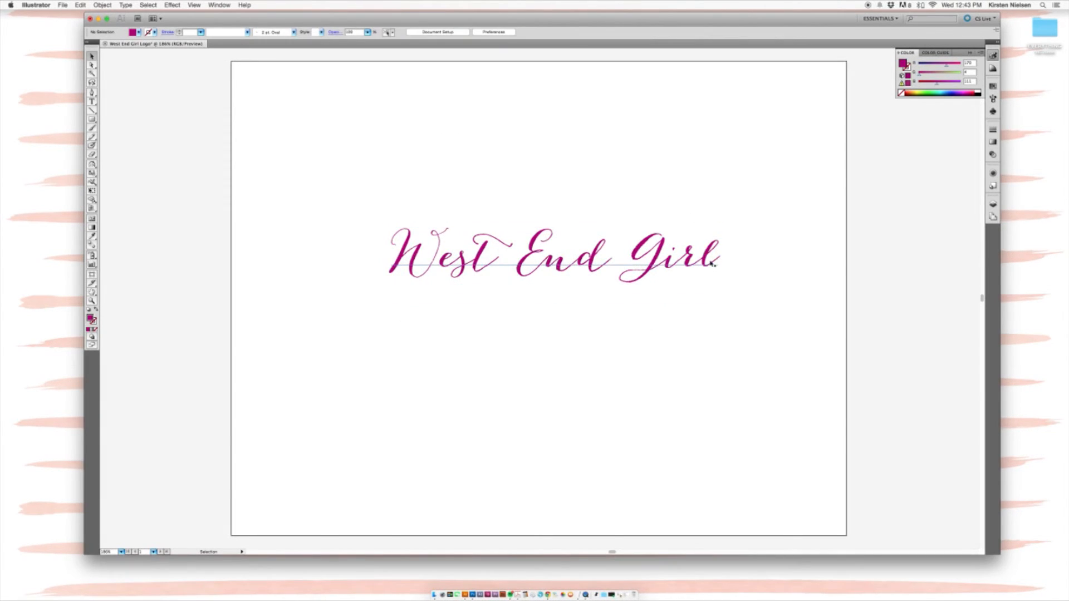
click(713, 261)
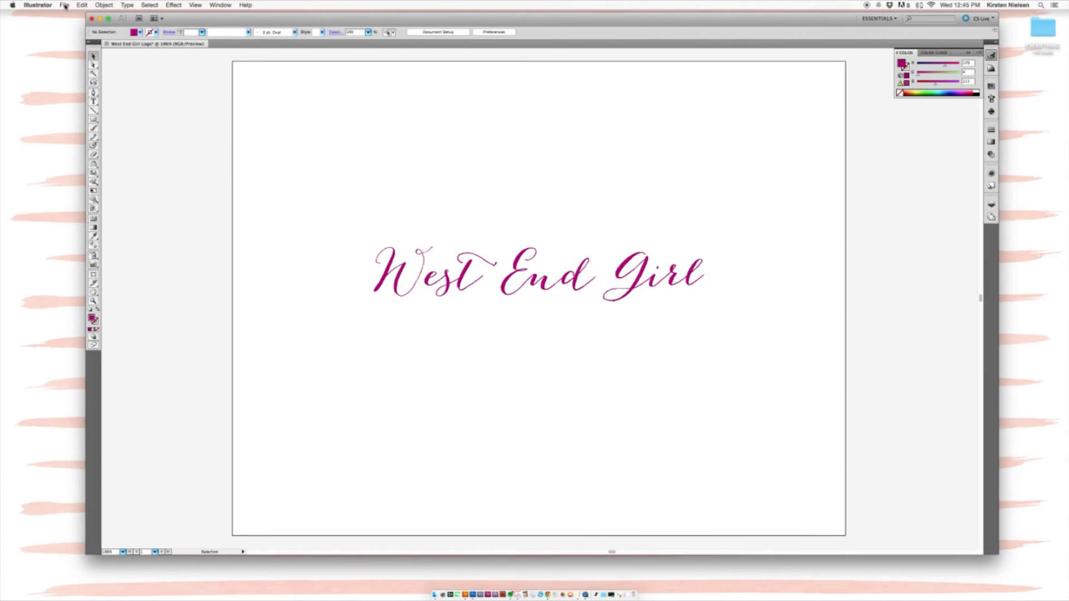
Step: Open Save for Web & Devices and, after trying GIF and JPEG, choose PNG-24
click(64, 5)
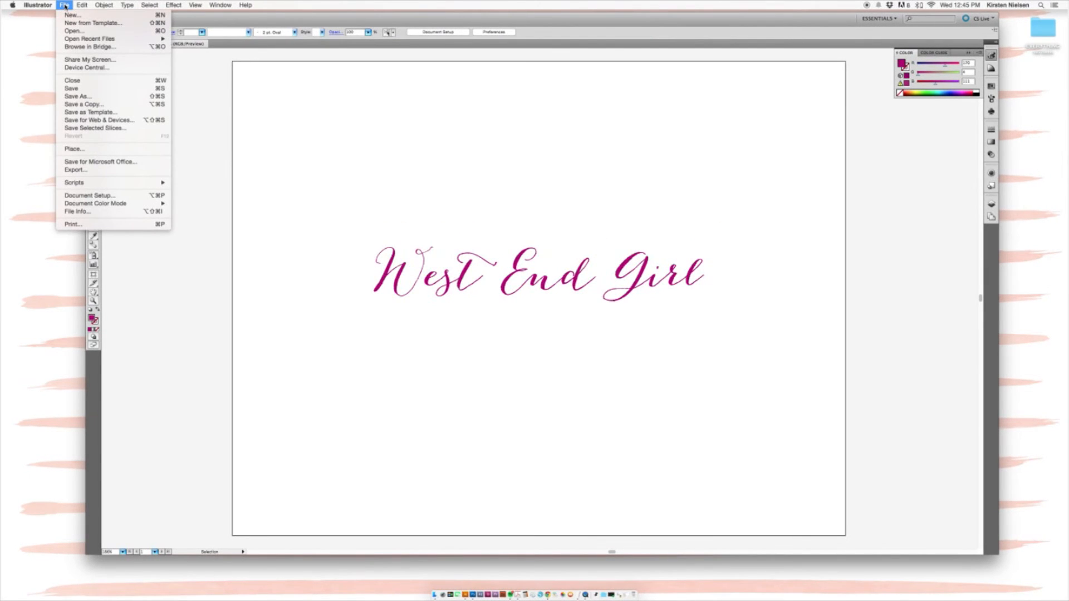
click(110, 121)
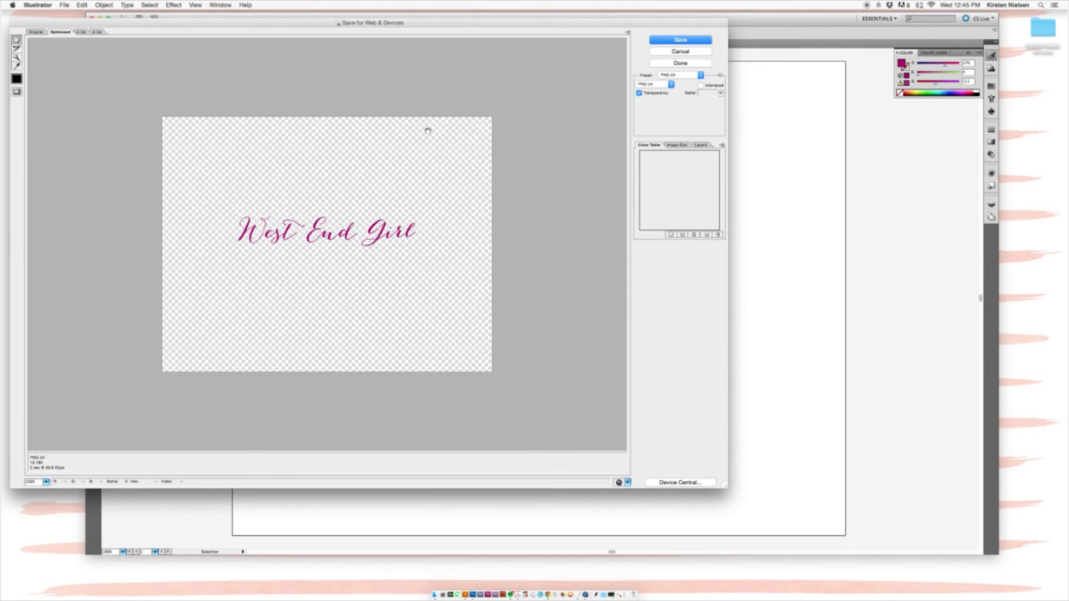
click(662, 87)
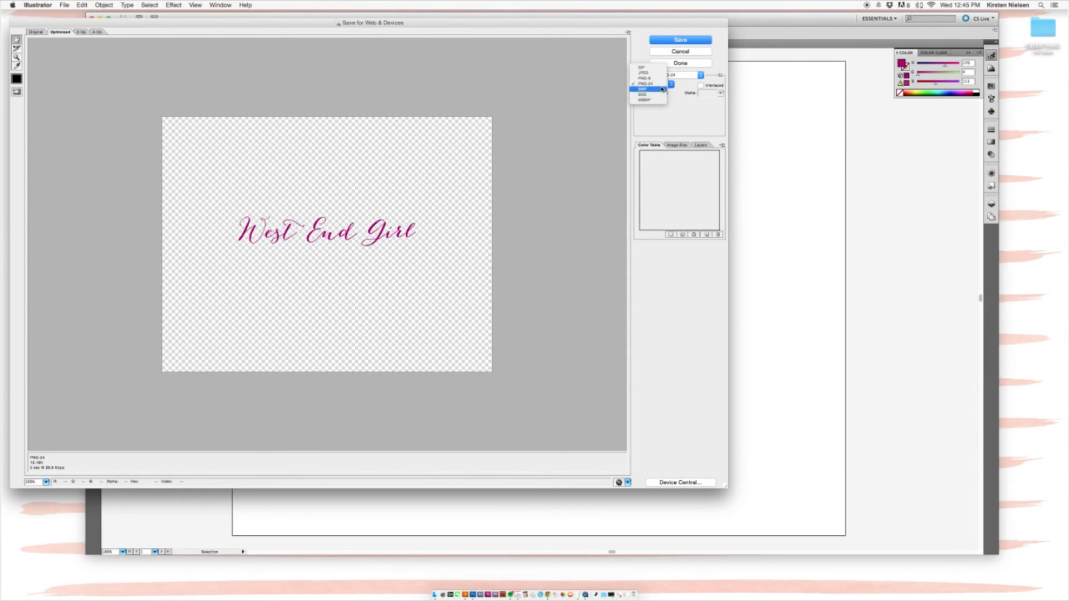
click(656, 67)
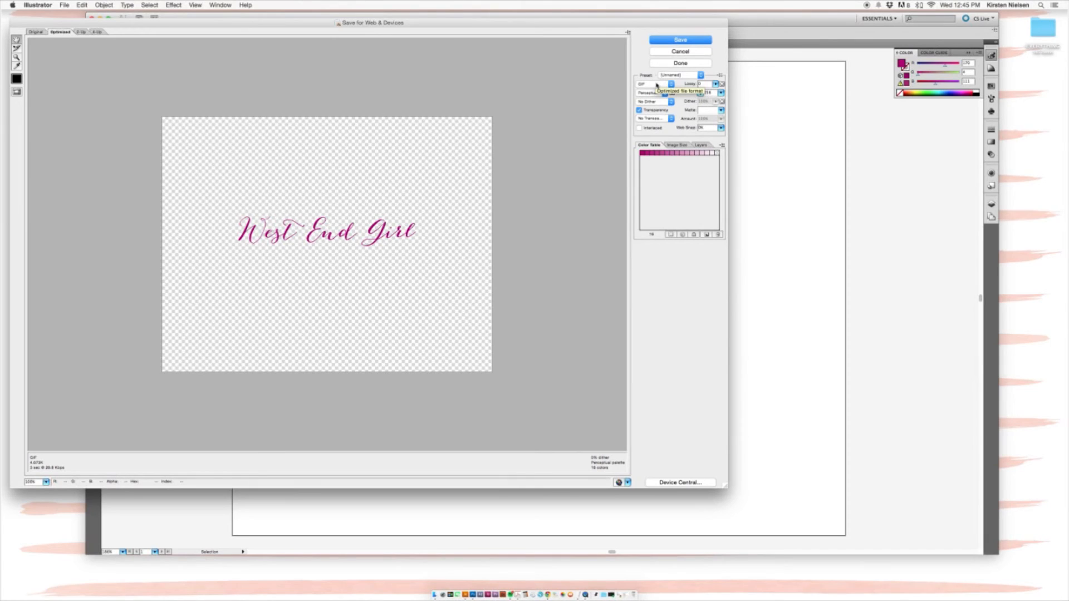
click(657, 84)
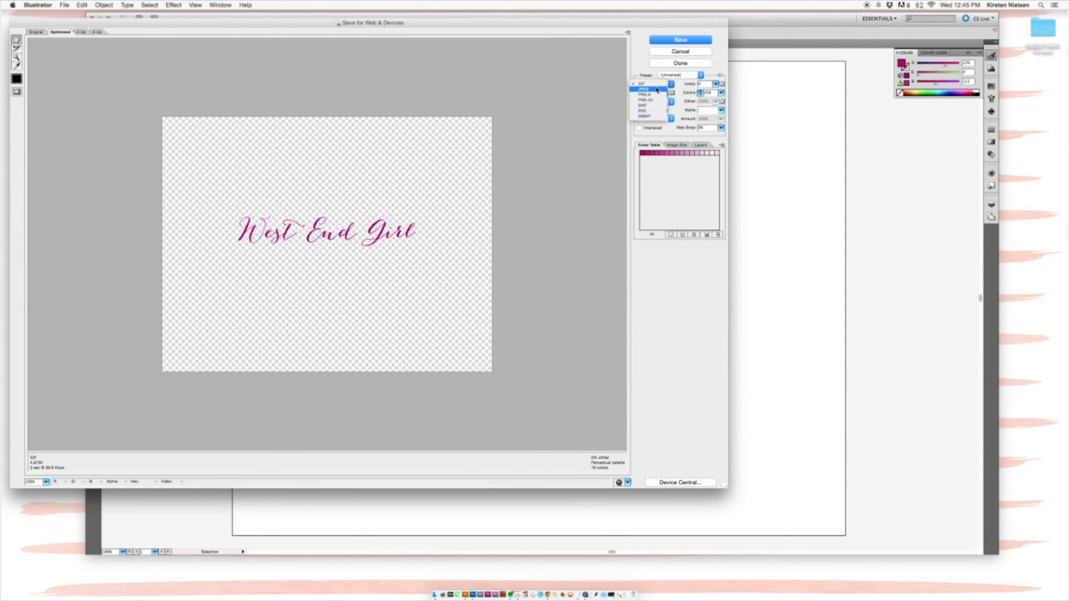
click(656, 89)
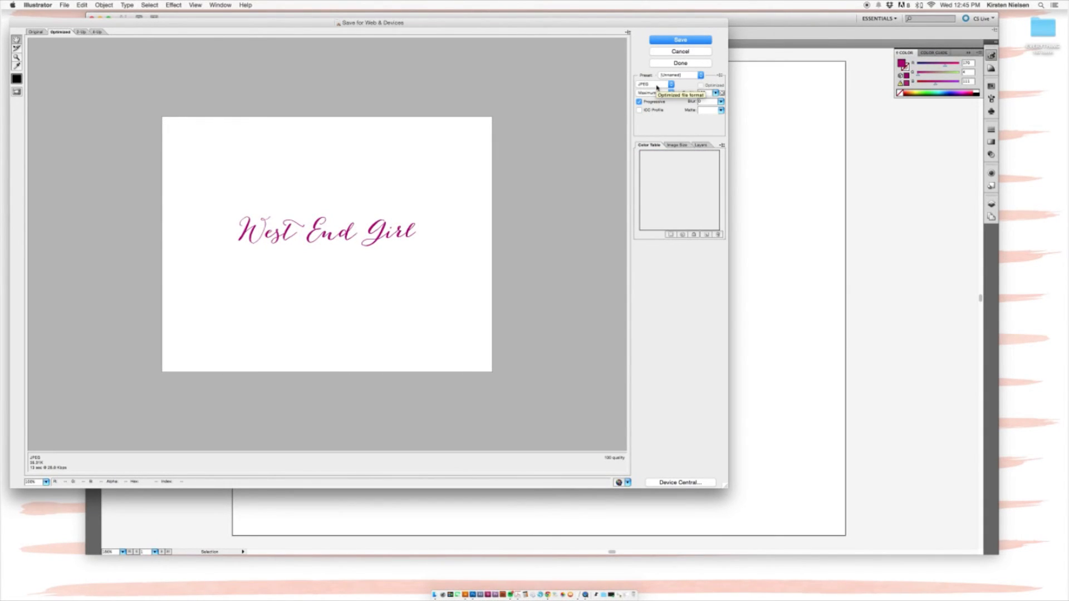
click(657, 87)
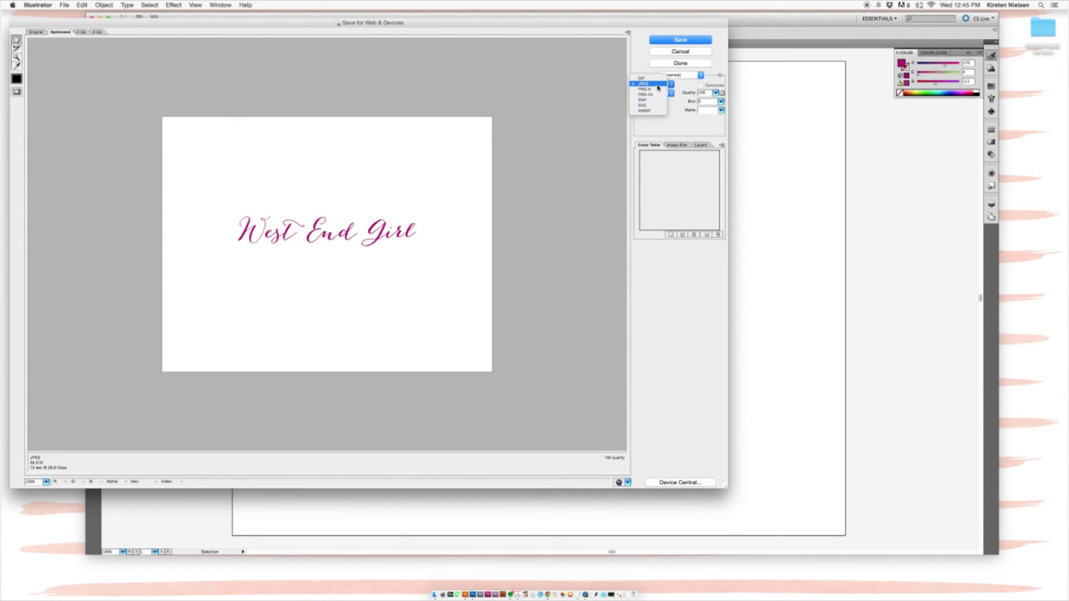
click(659, 95)
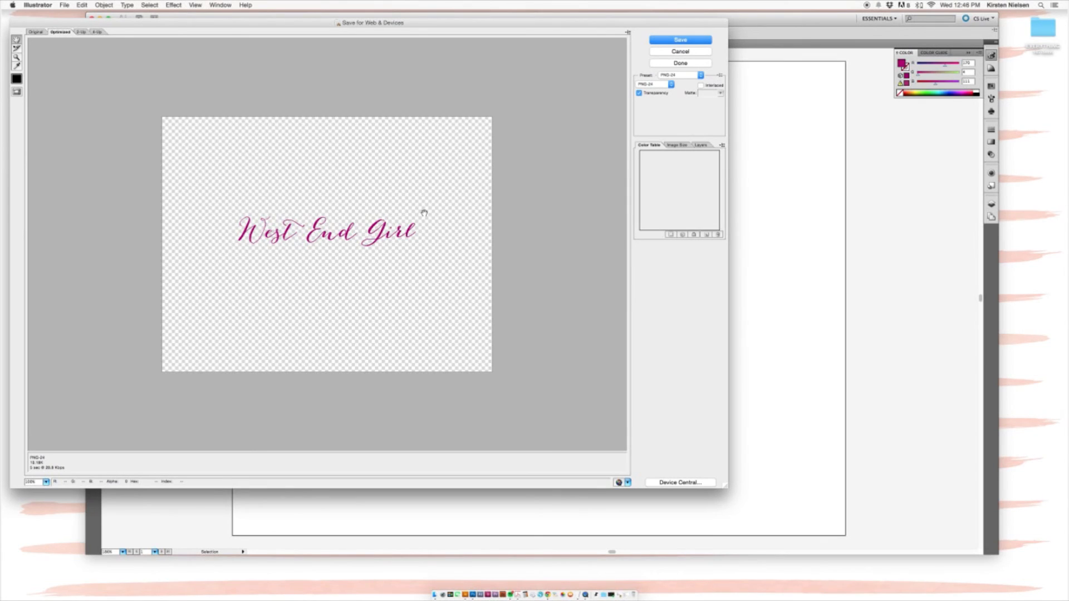
Step: Resize the PNG export to 1200 px wide (927 px high, 151.52%) with Type Optimized anti-aliasing
click(679, 146)
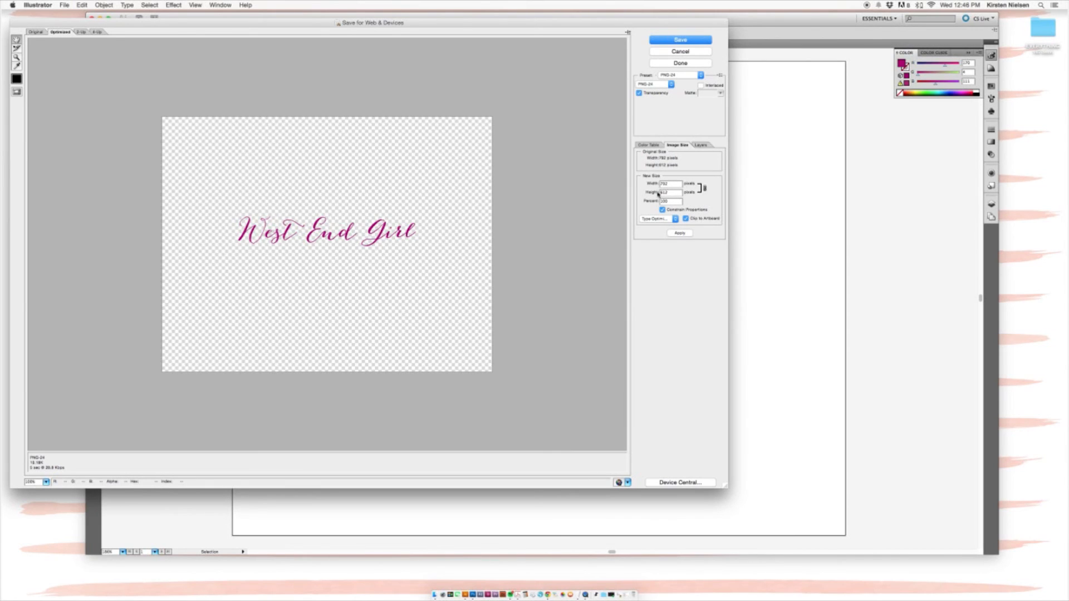
drag(672, 185, 659, 184)
text(1200)
click(677, 194)
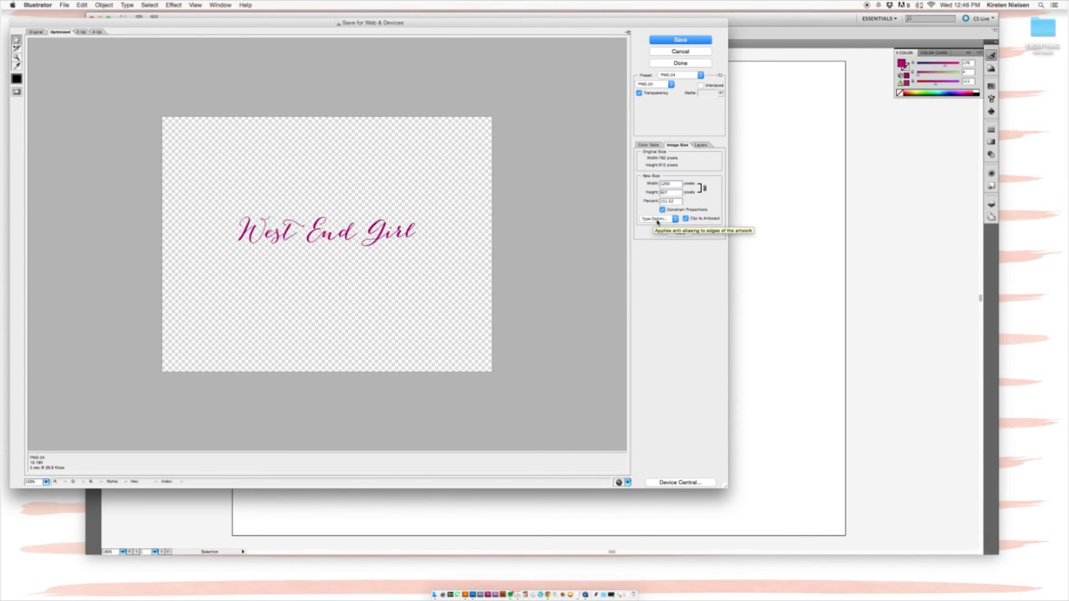
click(674, 220)
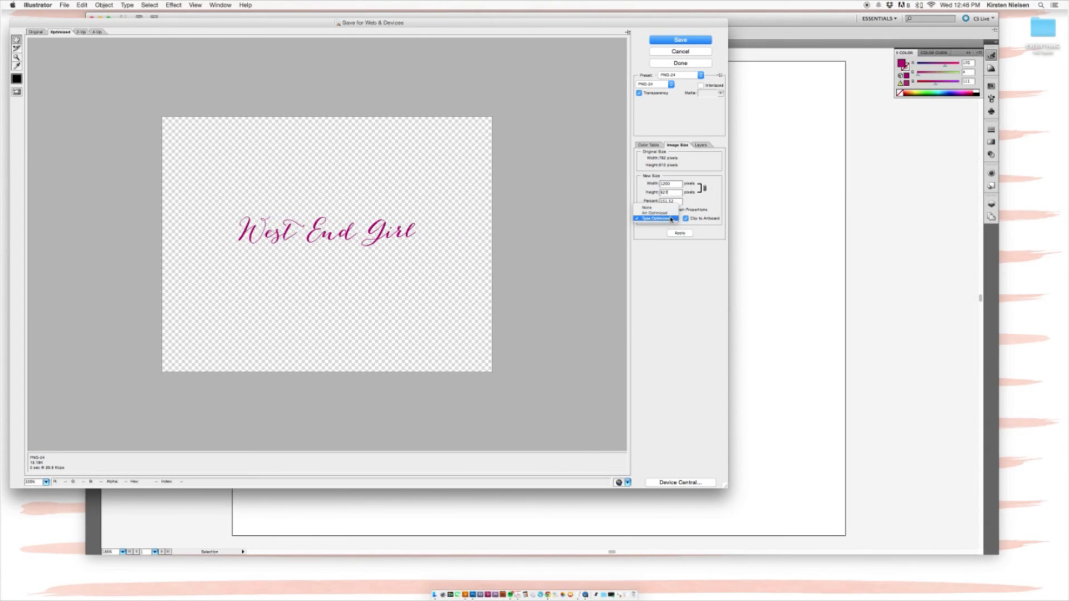
click(672, 220)
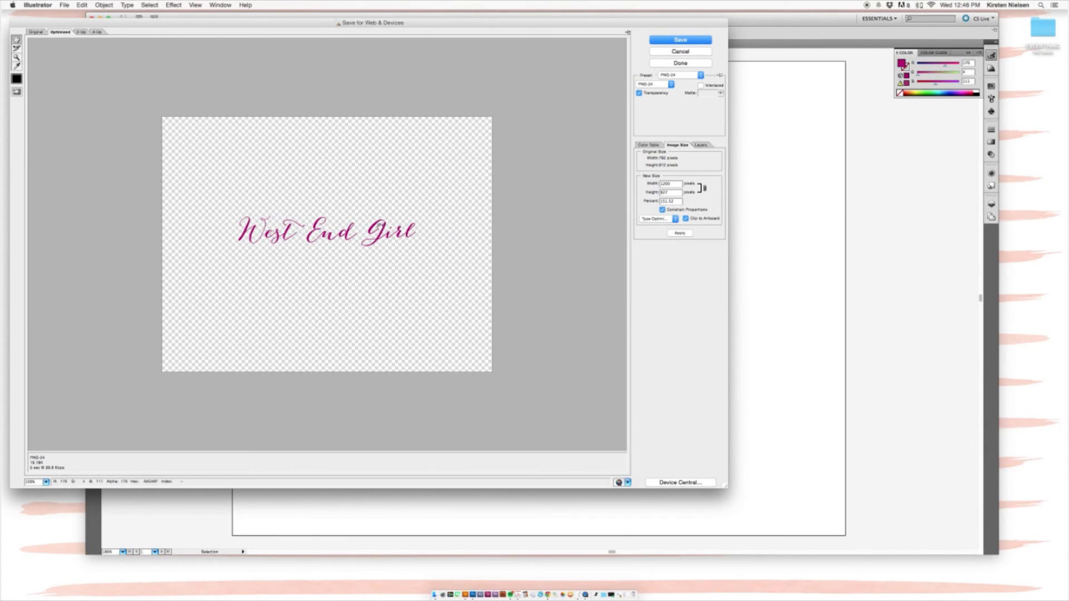
click(678, 234)
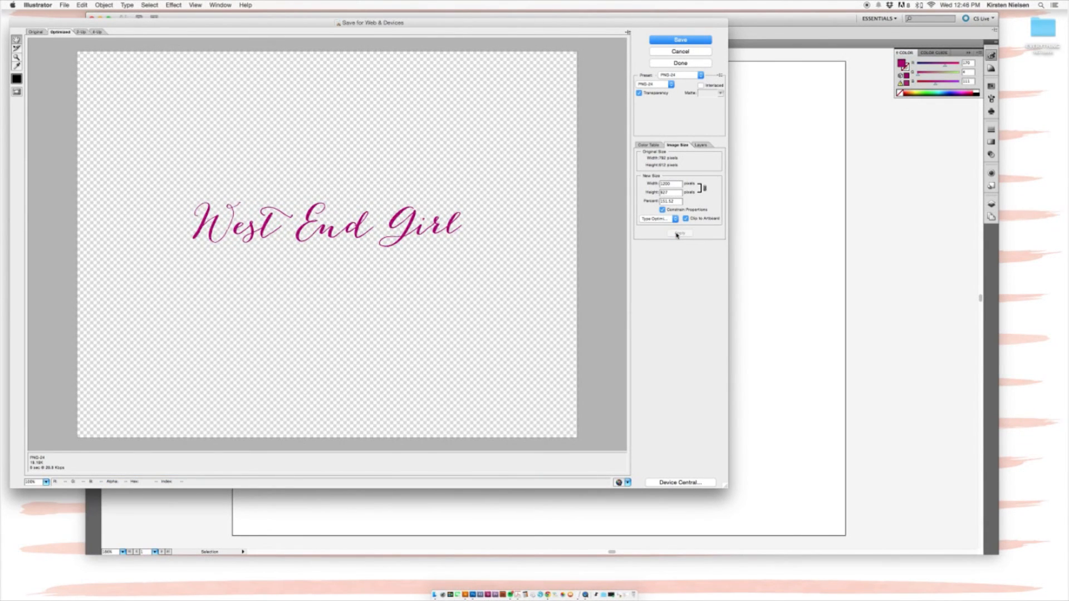
Step: Save the optimised image as West-End-Girl-Logo.png on the Desktop
click(676, 41)
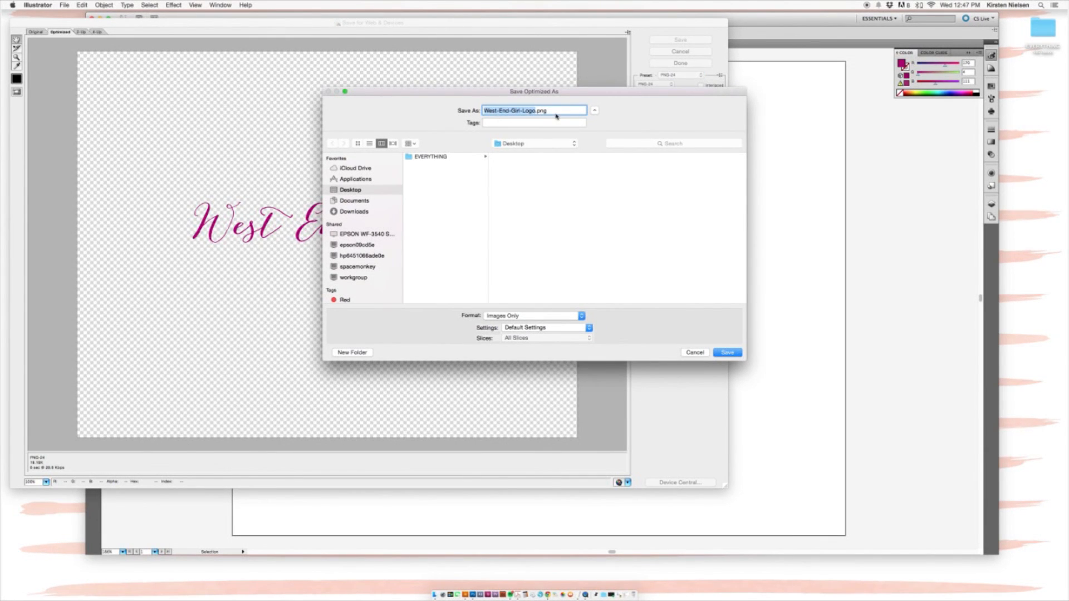
click(537, 110)
click(728, 353)
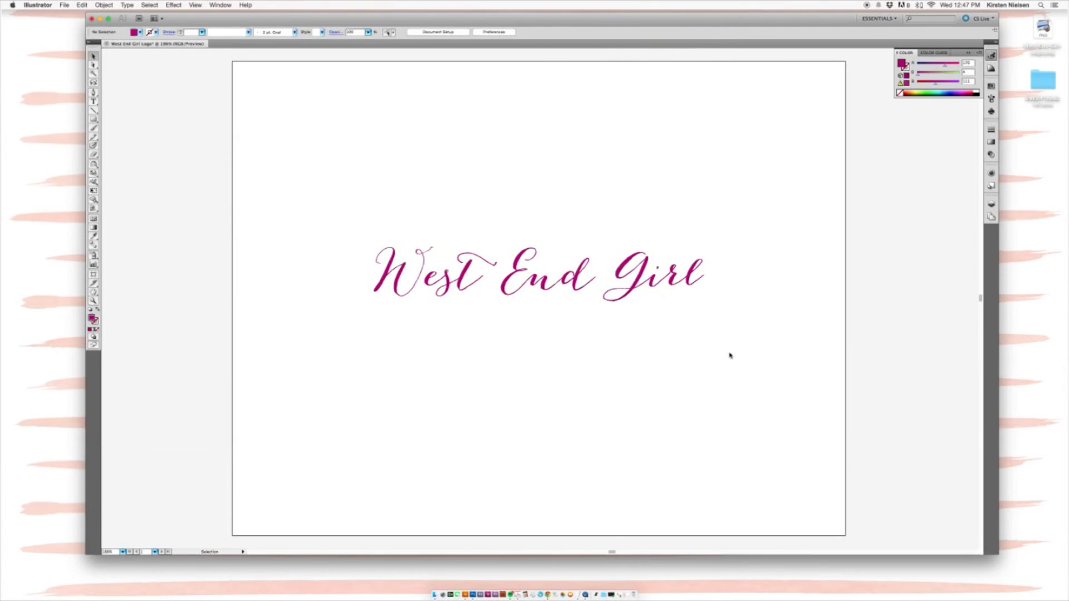